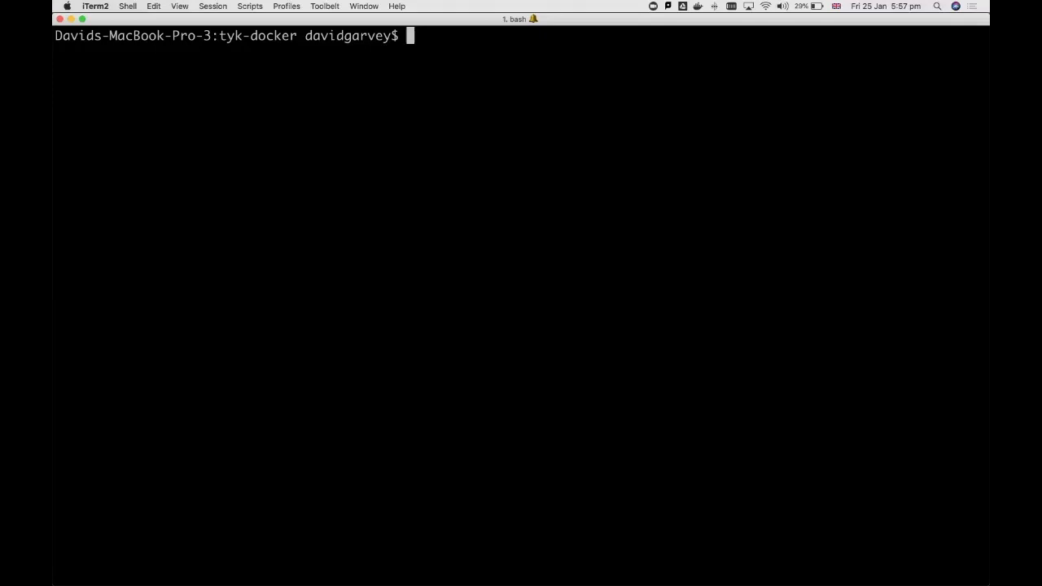
- Run the ./install.sh script in the tyk-docker directory
{"action": "type", "text": "./ins"}
{"action": "key", "text": "Tab"}
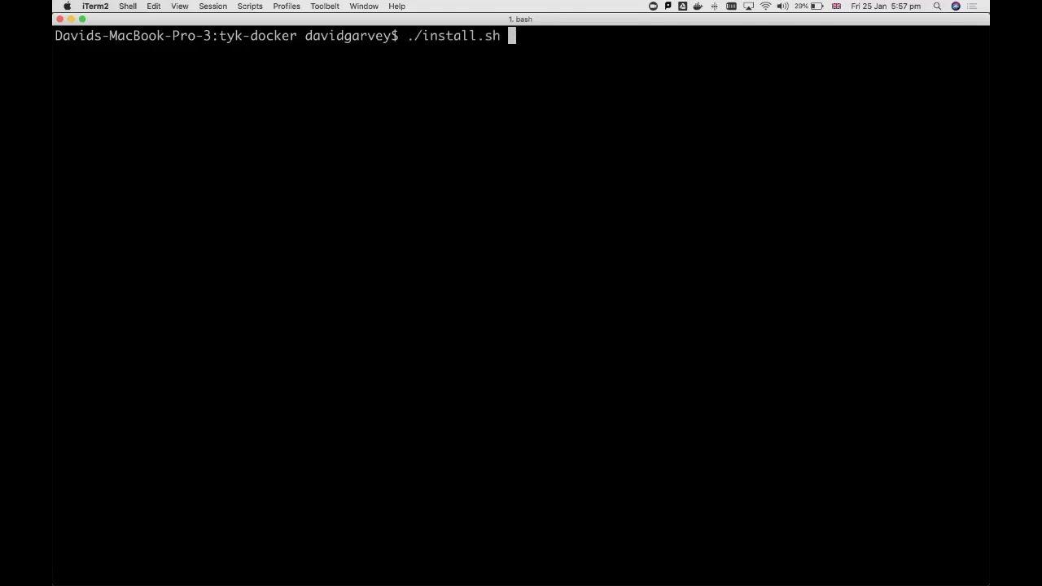
{"action": "key", "text": "Return"}
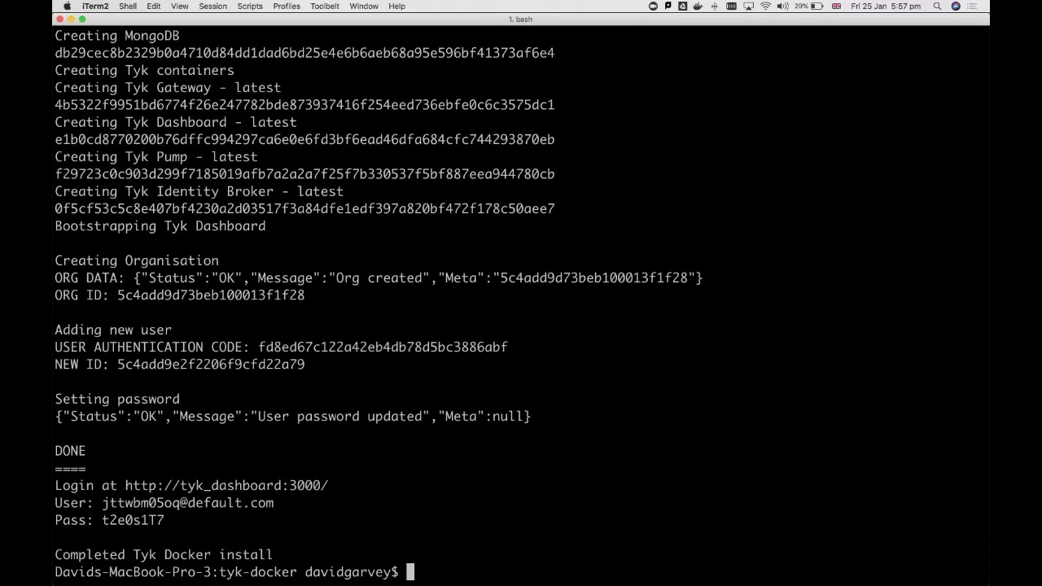
- Switch to Chrome and reload the Tyk Dashboard sign-in page
{"action": "key", "text": "super+Tab"}
{"action": "key", "text": "super+Tab"}
{"action": "key", "text": "super+r"}
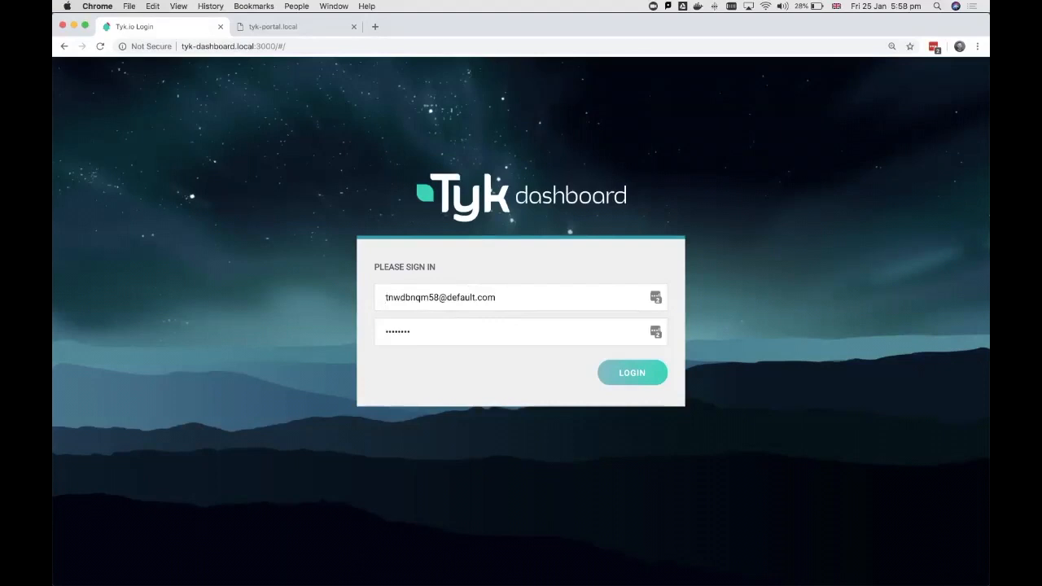
- Copy the generated user's e-mail from the iTerm2 install output into the dashboard sign-in form in Chrome
{"action": "key", "text": "super+Tab"}
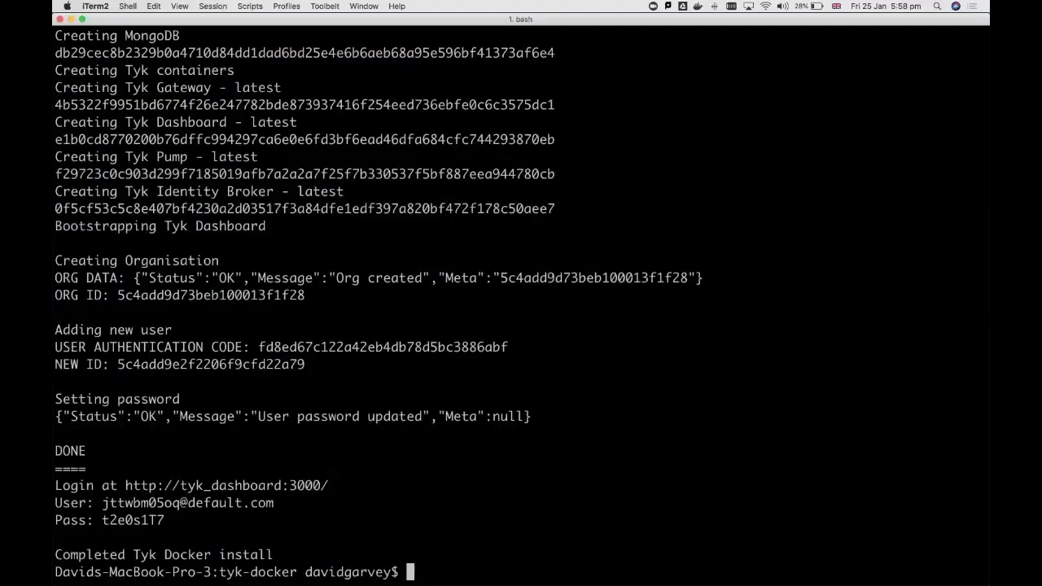
{"action": "left_click_drag", "start_coordinate": [101, 503], "coordinate": [570, 503]}
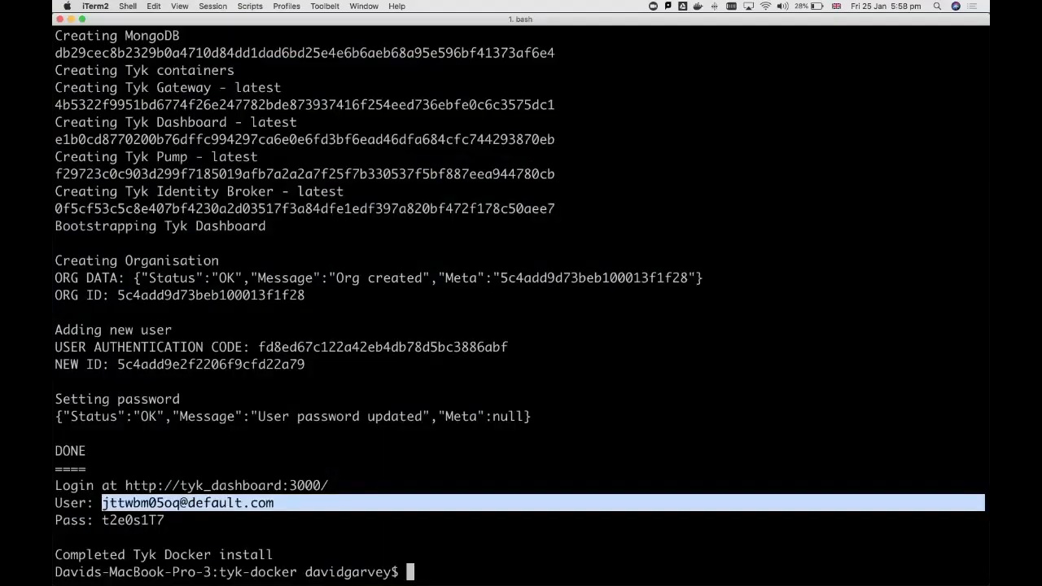
{"action": "key", "text": "super+c"}
{"action": "key", "text": "super+Tab"}
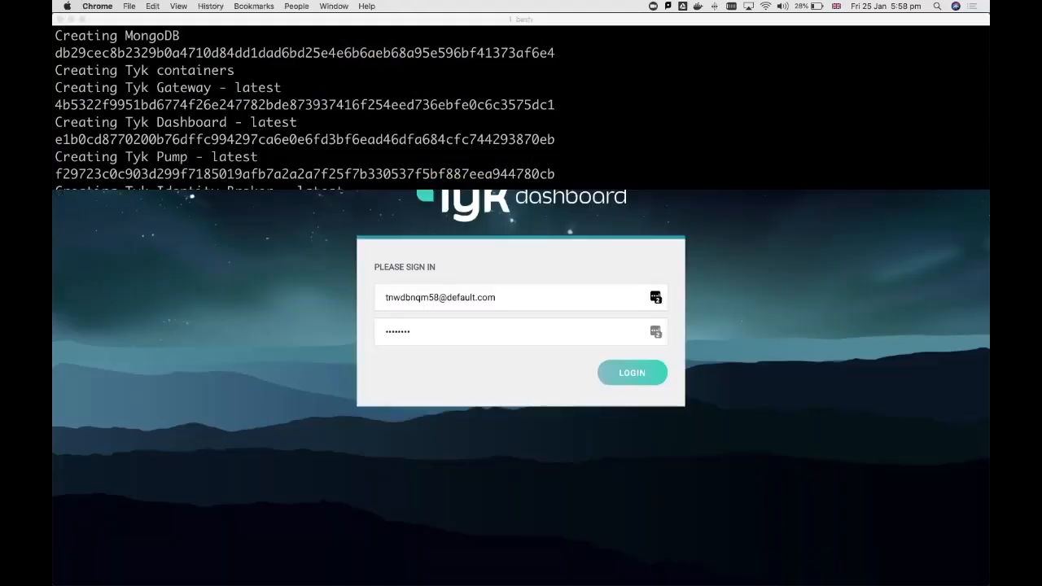
{"action": "key", "text": "super+v"}
- Copy the generated password from iTerm2 into the dashboard's password field, sign in, and decline saving the login to LastPass
{"action": "key", "text": "super+Tab"}
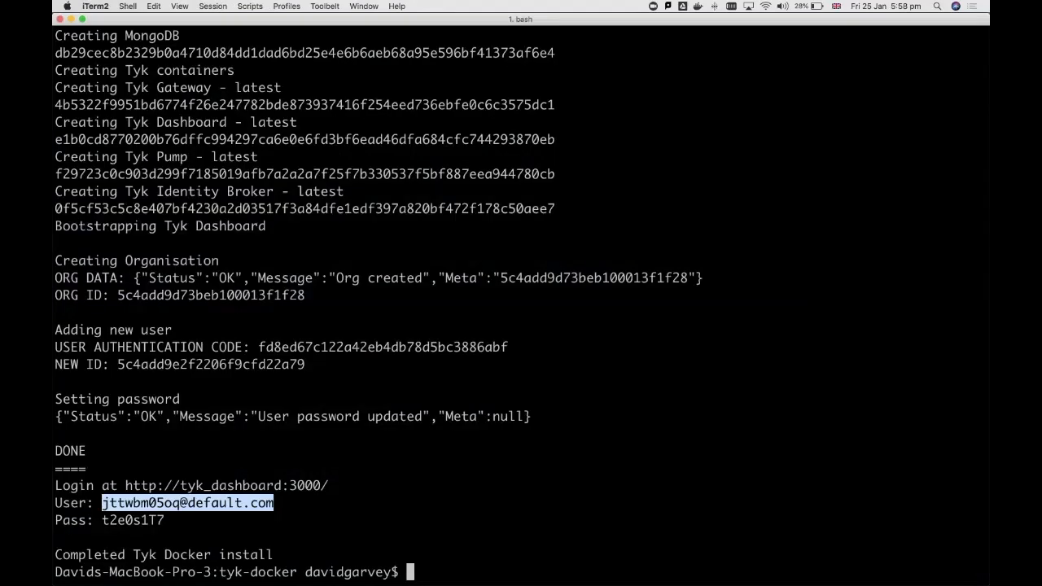
{"action": "double_click", "coordinate": [133, 520]}
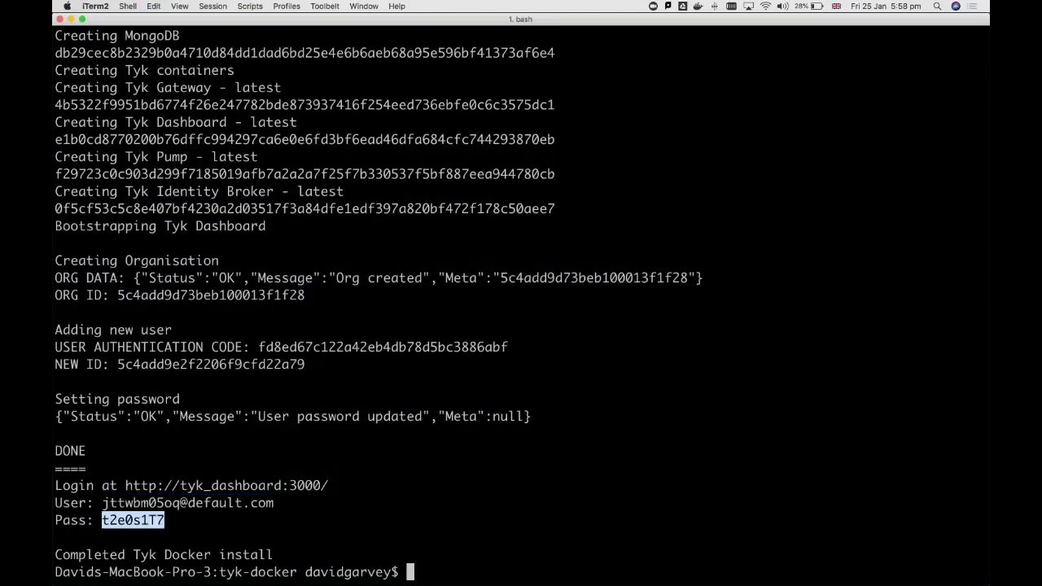
{"action": "key", "text": "super+Tab"}
{"action": "key", "text": "super+a"}
{"action": "key", "text": "super+v"}
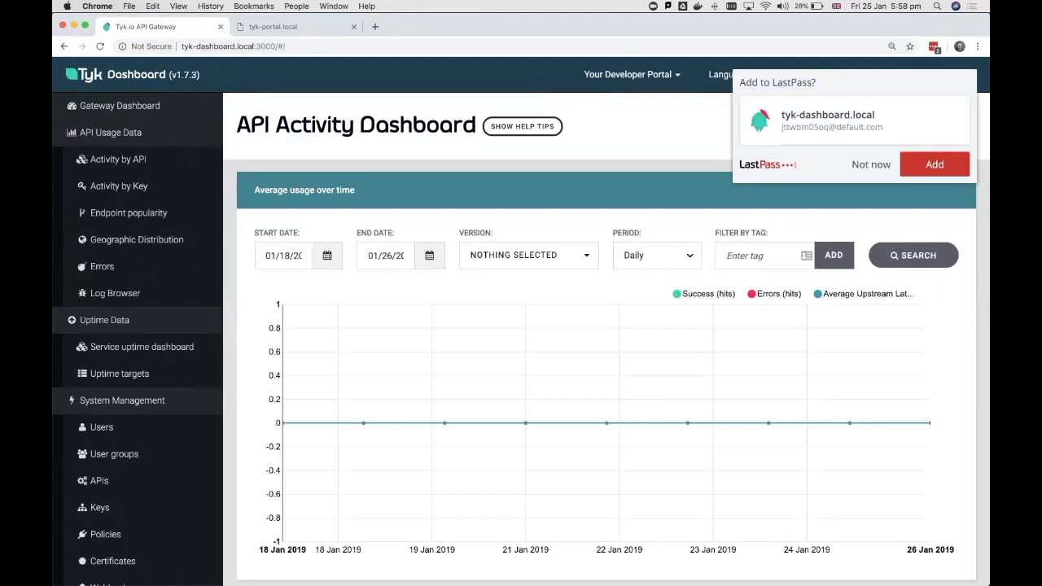
{"action": "left_click", "coordinate": [871, 164]}
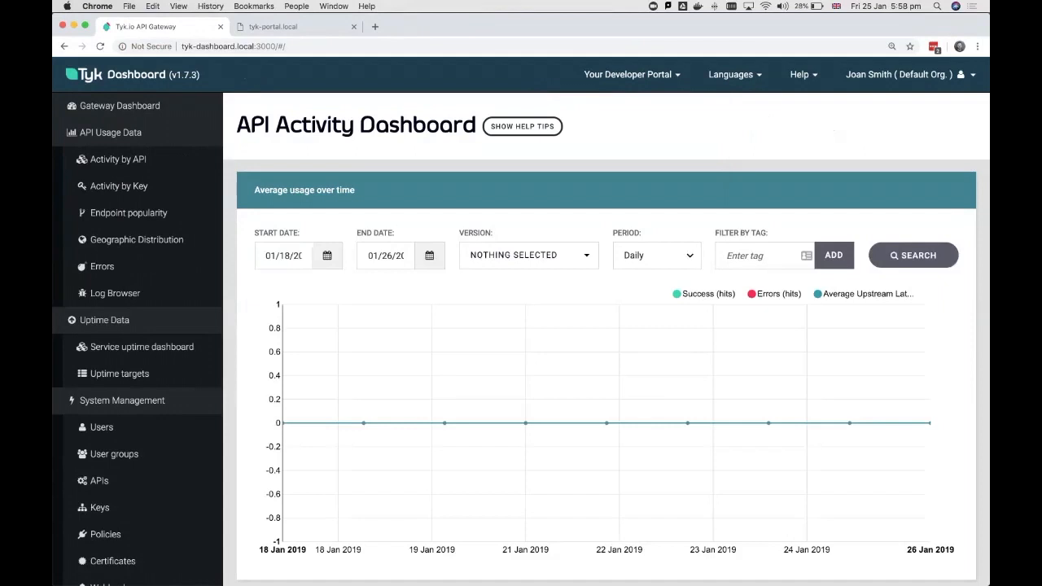
- Load tyk-portal.local:3000/portal in the existing developer portal tab
{"action": "left_click", "coordinate": [295, 27]}
{"action": "key", "text": "super+l"}
{"action": "key", "text": "Return"}
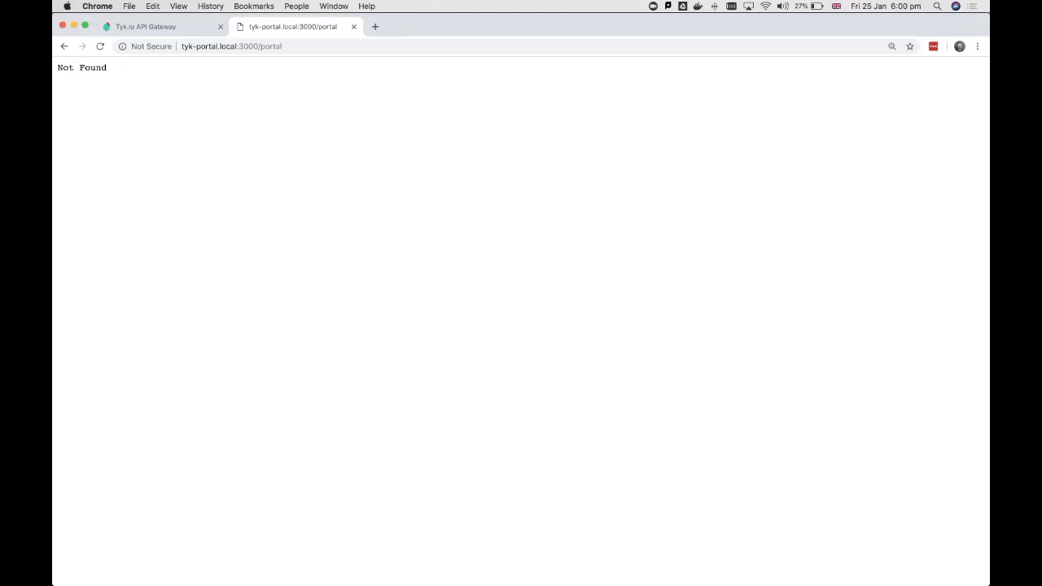
- Switch to VS Code and examine the portal_root_path setting under host_config in tyk_analytics.conf
{"action": "key", "text": "super+Tab"}
{"action": "key", "text": "super+Tab"}
{"action": "key", "text": "super+Tab"}
{"action": "key", "text": "super+Tab"}
{"action": "key", "text": "super+Tab"}
{"action": "key", "text": "super+Tab"}
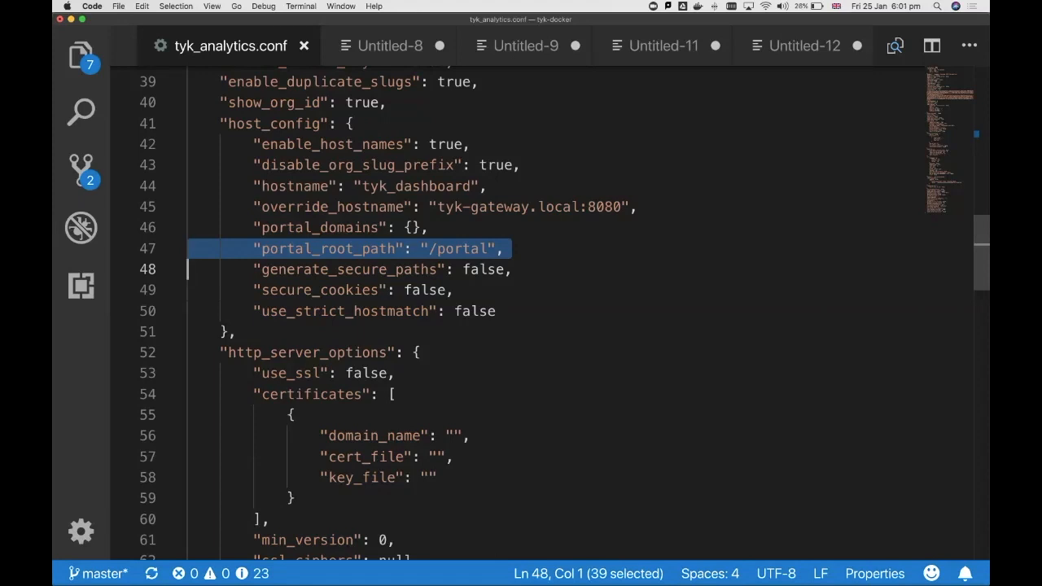
- Return to the Tyk Dashboard in Chrome and open the Portal Management settings to initialise the portal configuration
{"action": "key", "text": "super+Tab"}
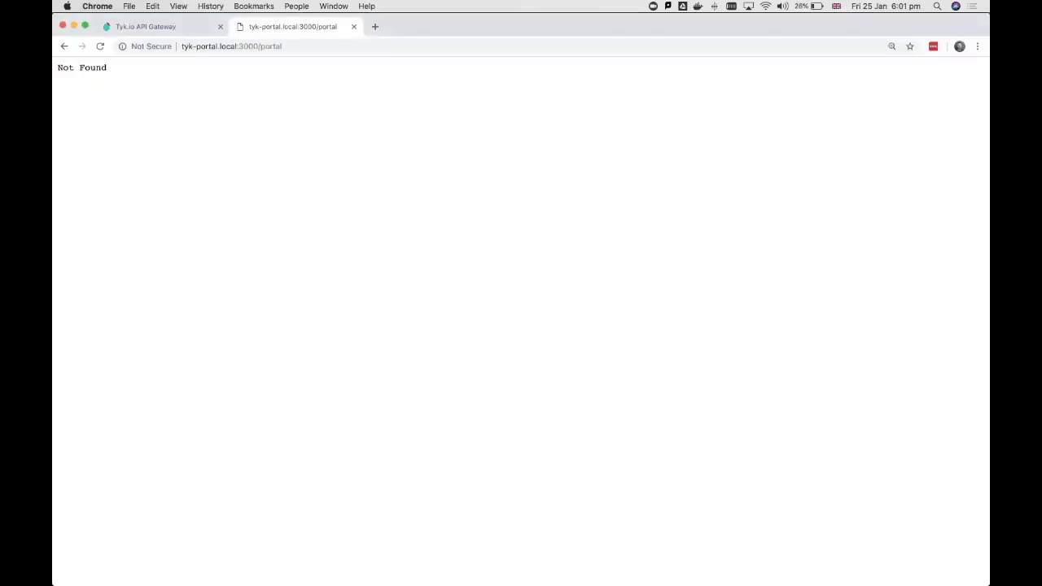
{"action": "left_click", "coordinate": [153, 26]}
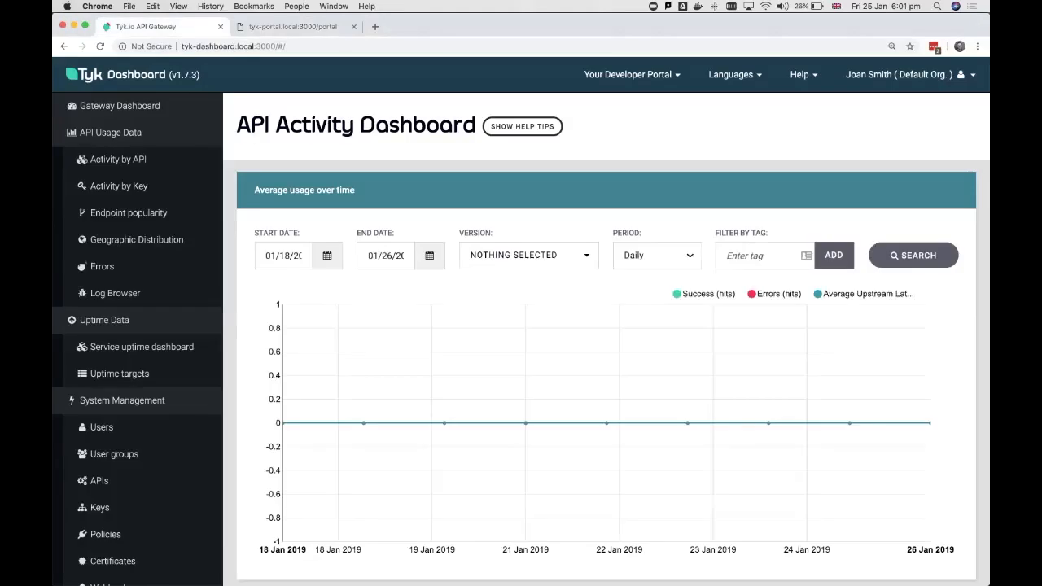
{"action": "scroll", "coordinate": [136, 320], "scroll_direction": "down", "scroll_amount": 5}
{"action": "scroll", "coordinate": [136, 314], "scroll_direction": "down", "scroll_amount": 1}
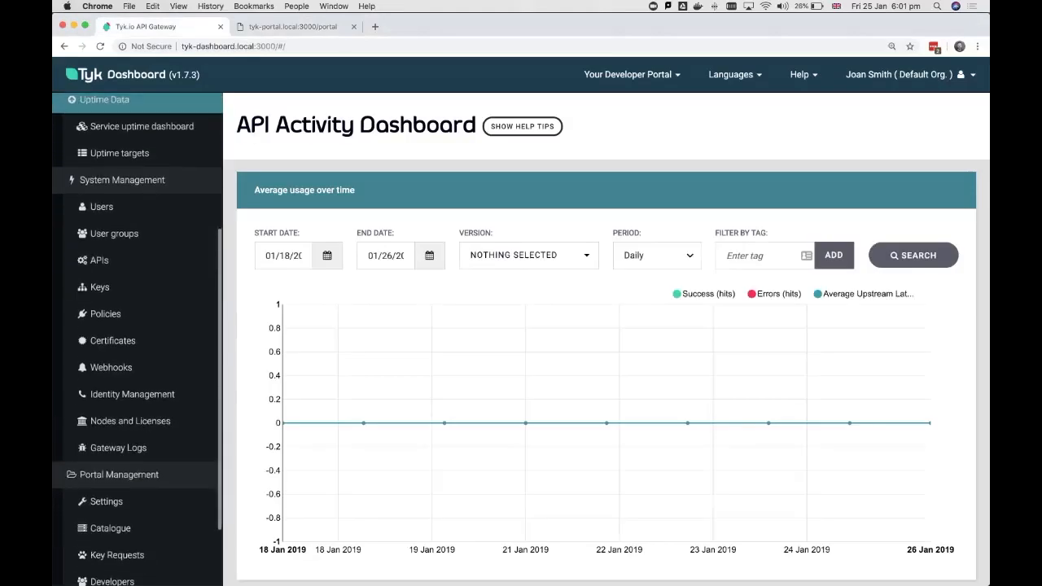
{"action": "scroll", "coordinate": [137, 313], "scroll_direction": "down", "scroll_amount": 2}
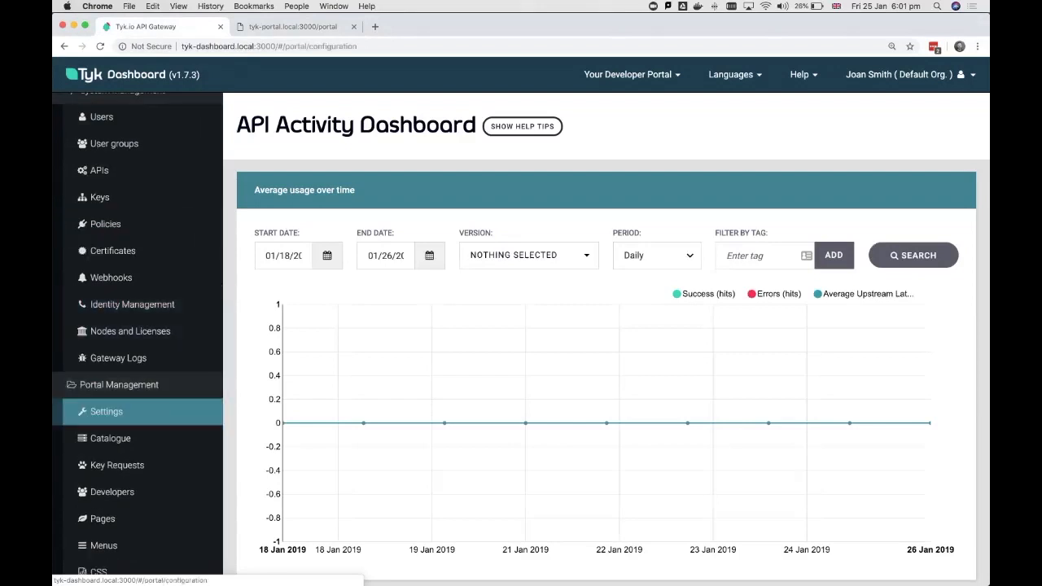
{"action": "left_click", "coordinate": [106, 411]}
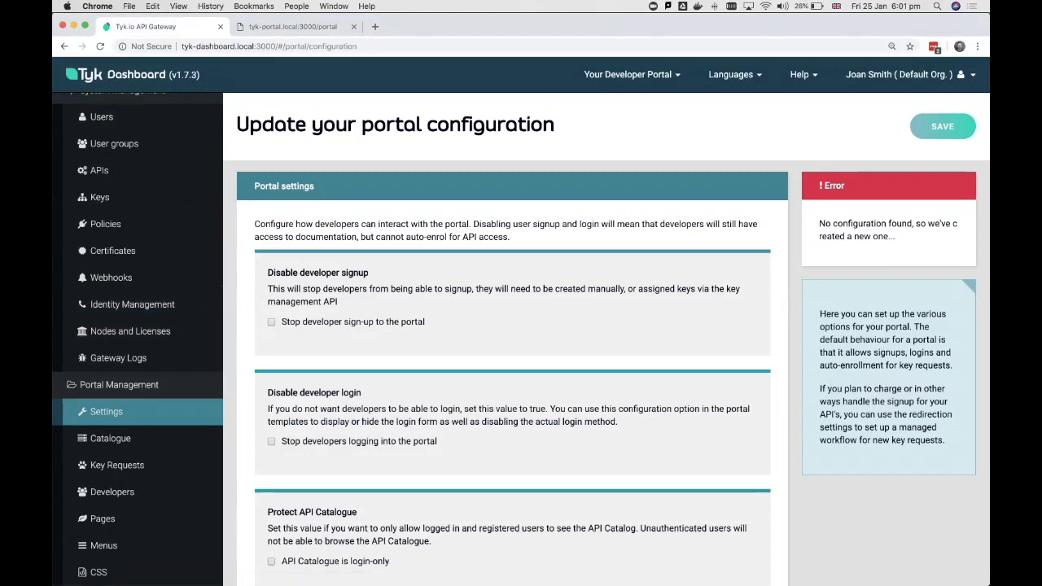
{"action": "triple_click", "coordinate": [879, 229]}
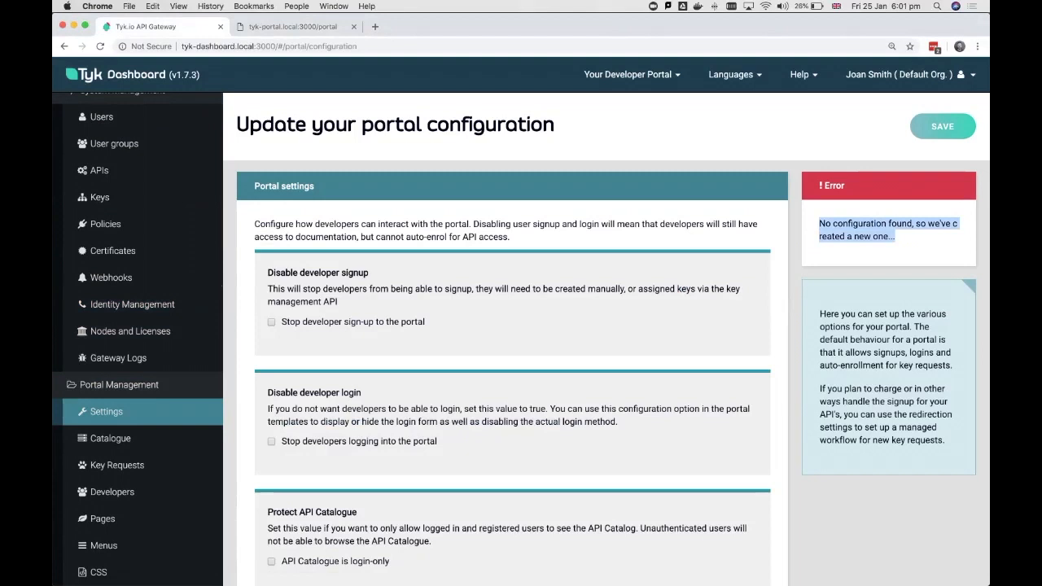
- Visit the portal's Catalogue, Key Requests, Developers, Pages, Menus and CSS sections to initialise their configuration
{"action": "left_click", "coordinate": [110, 437]}
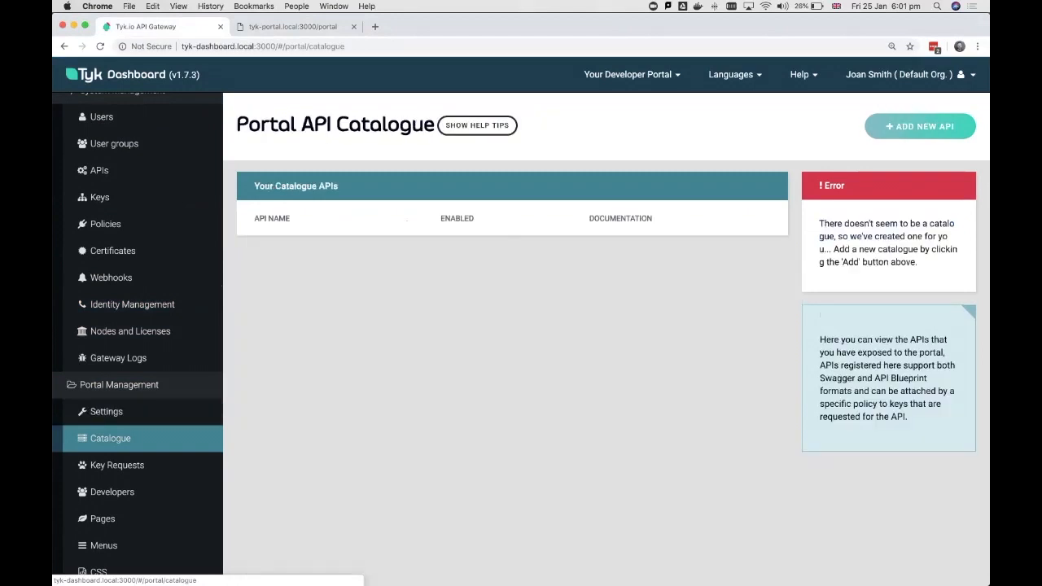
{"action": "left_click", "coordinate": [117, 465]}
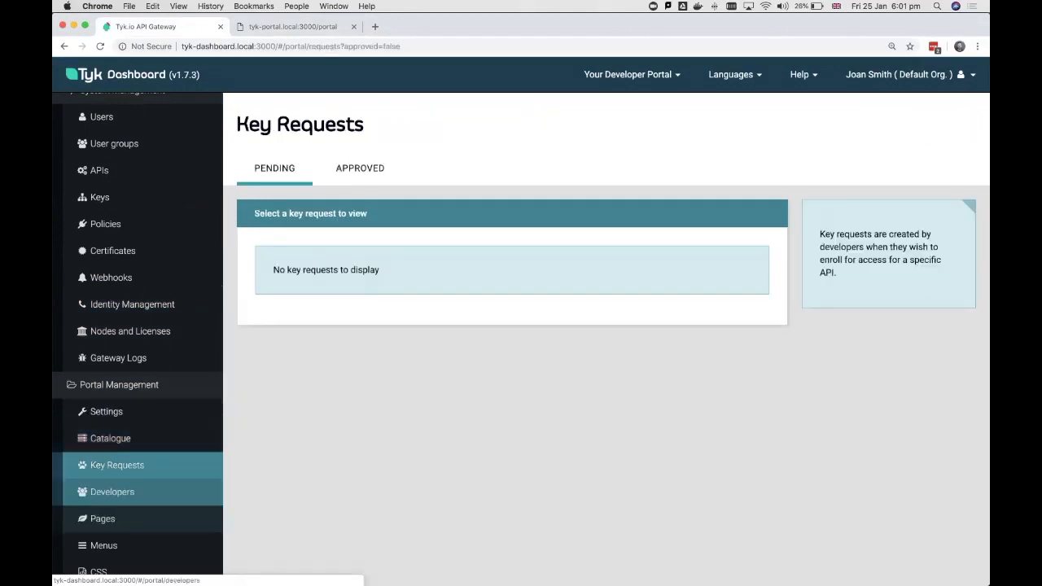
{"action": "left_click", "coordinate": [111, 491]}
{"action": "left_click", "coordinate": [102, 518]}
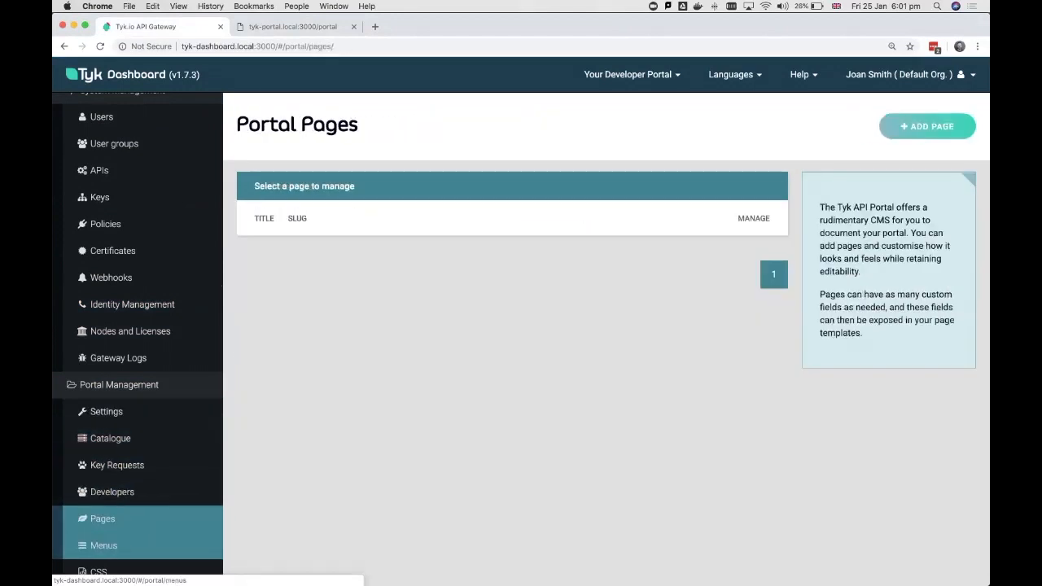
{"action": "left_click", "coordinate": [104, 545]}
{"action": "left_click", "coordinate": [98, 572]}
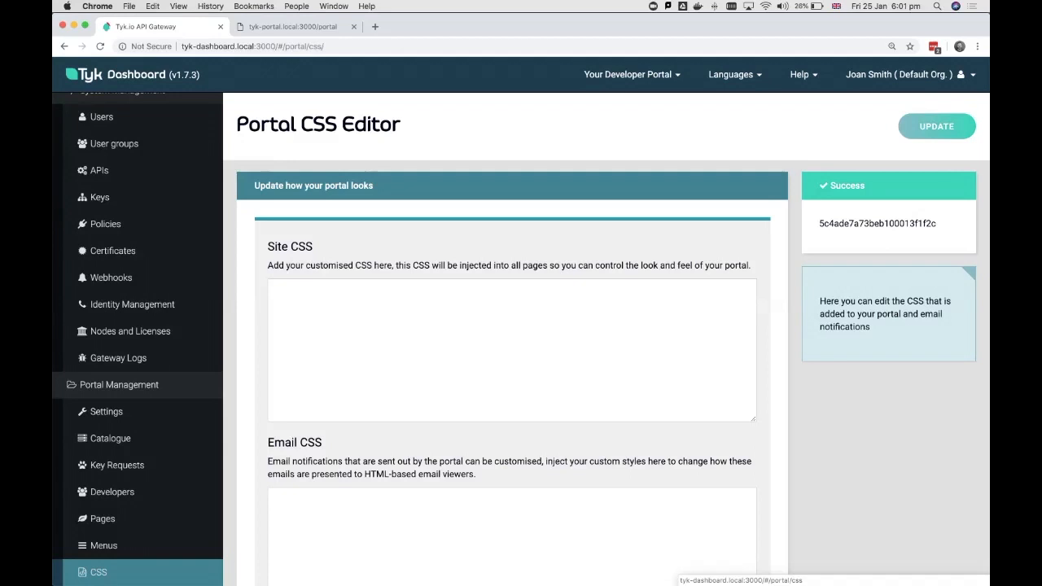
- Start a new portal page titled Home with the slug / and the Default Home Page Template page type
{"action": "left_click", "coordinate": [103, 518]}
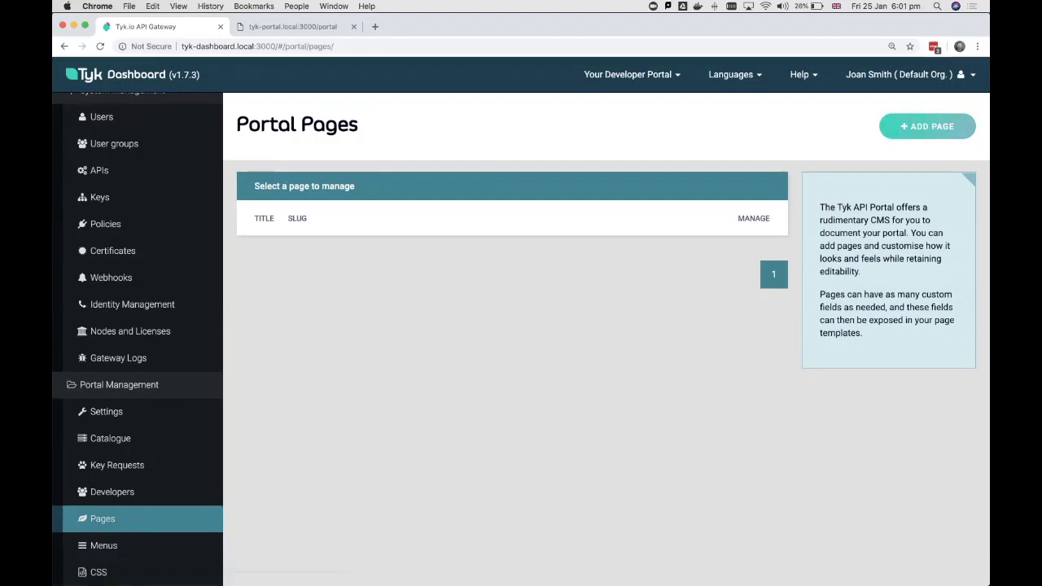
{"action": "left_click", "coordinate": [928, 126]}
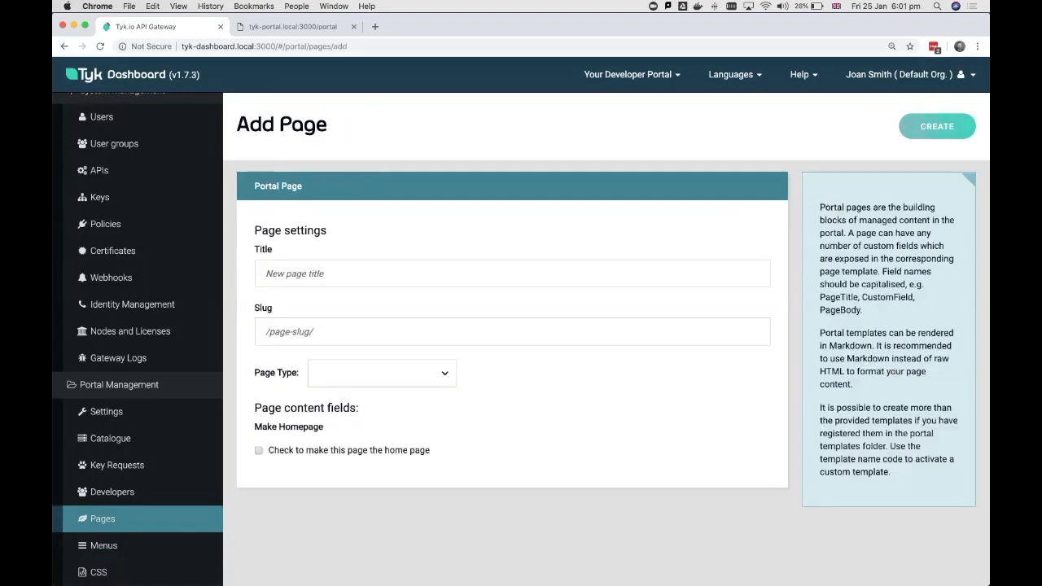
{"action": "left_click", "coordinate": [512, 273]}
{"action": "type", "text": "Home"}
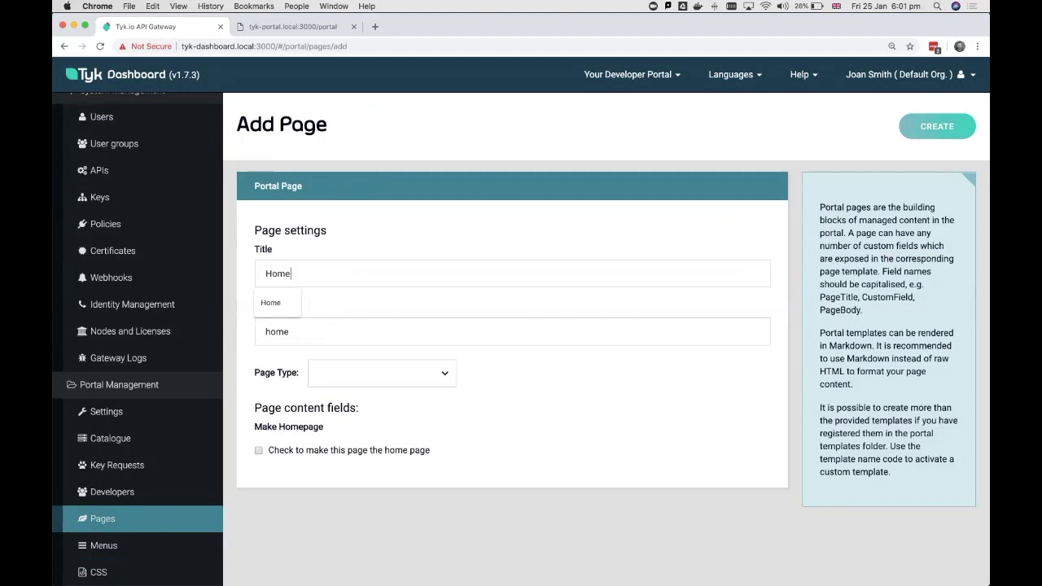
{"action": "key", "text": "Tab"}
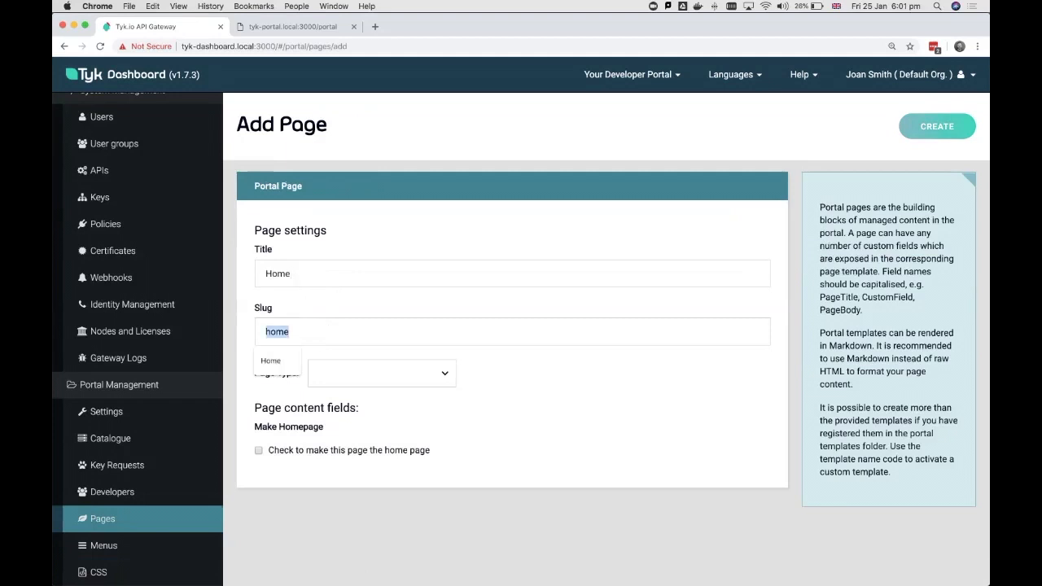
{"action": "type", "text": "/"}
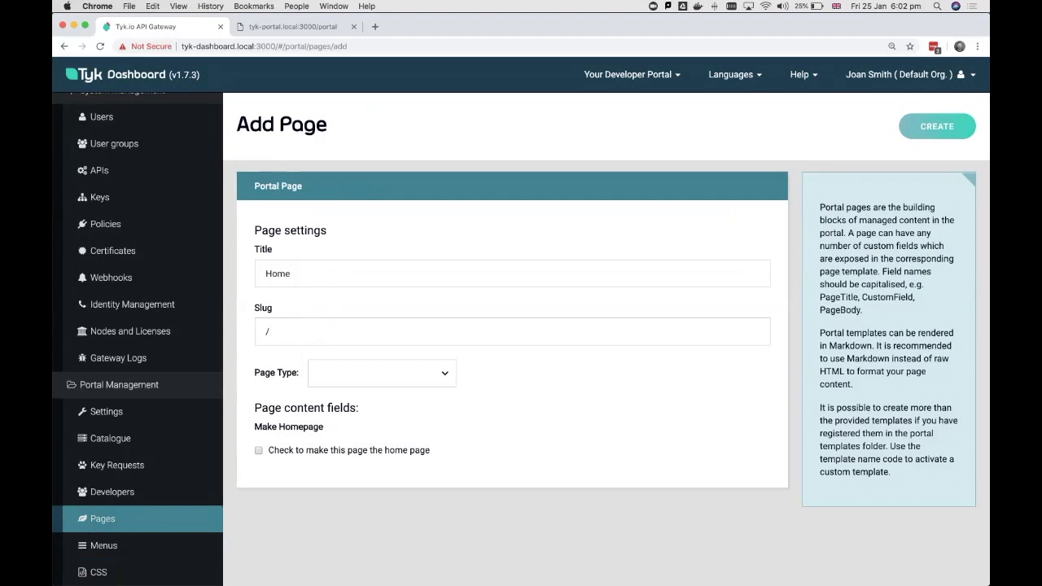
{"action": "key", "text": "space"}
{"action": "key", "text": "Down"}
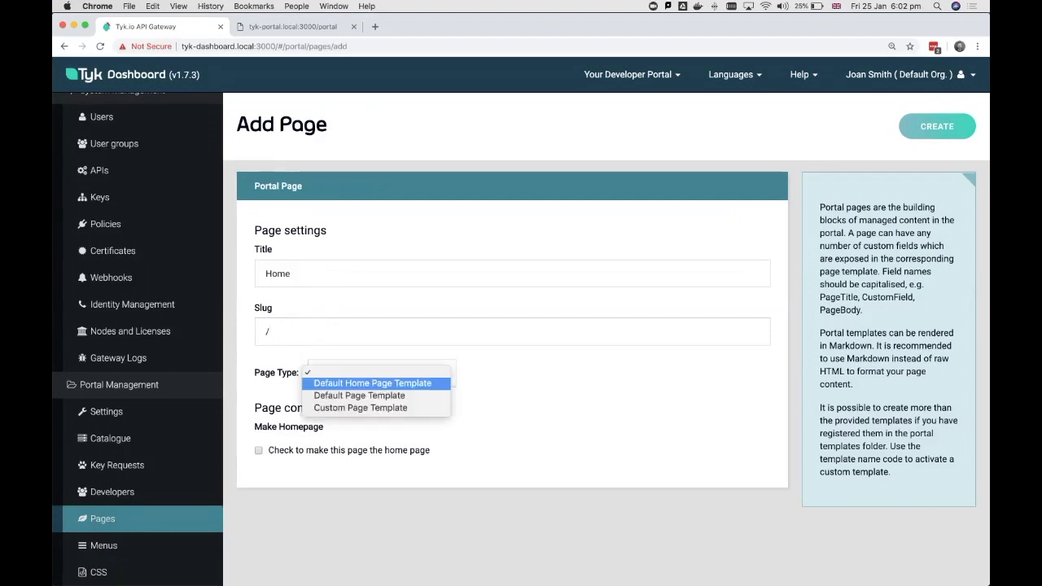
{"action": "key", "text": "Return"}
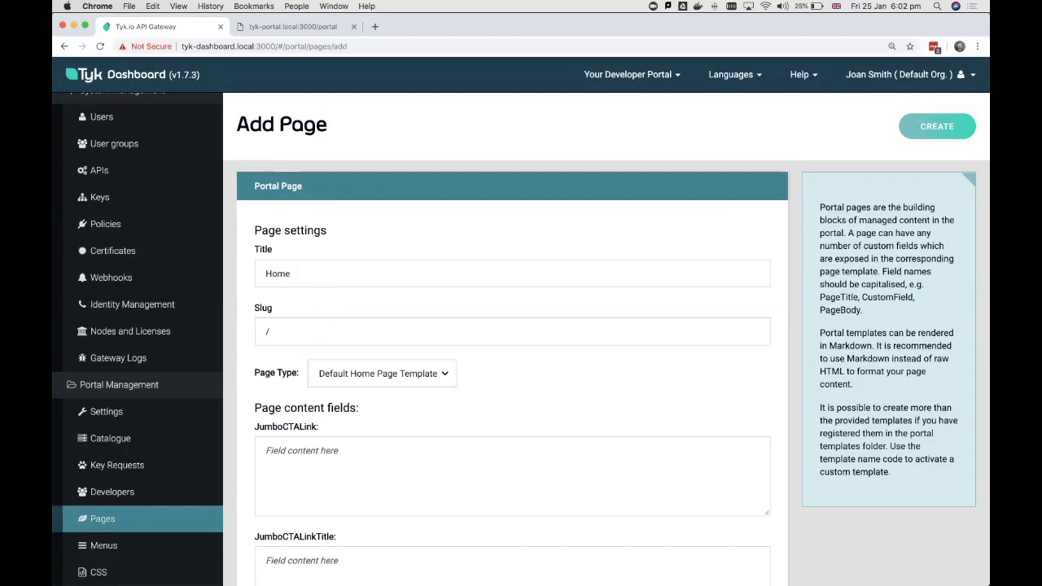
- Enter "Hello, world!" as the page's JumboCTATitle content and create the page
{"action": "scroll", "coordinate": [512, 373], "scroll_direction": "down", "scroll_amount": 3}
{"action": "left_click", "coordinate": [301, 437]}
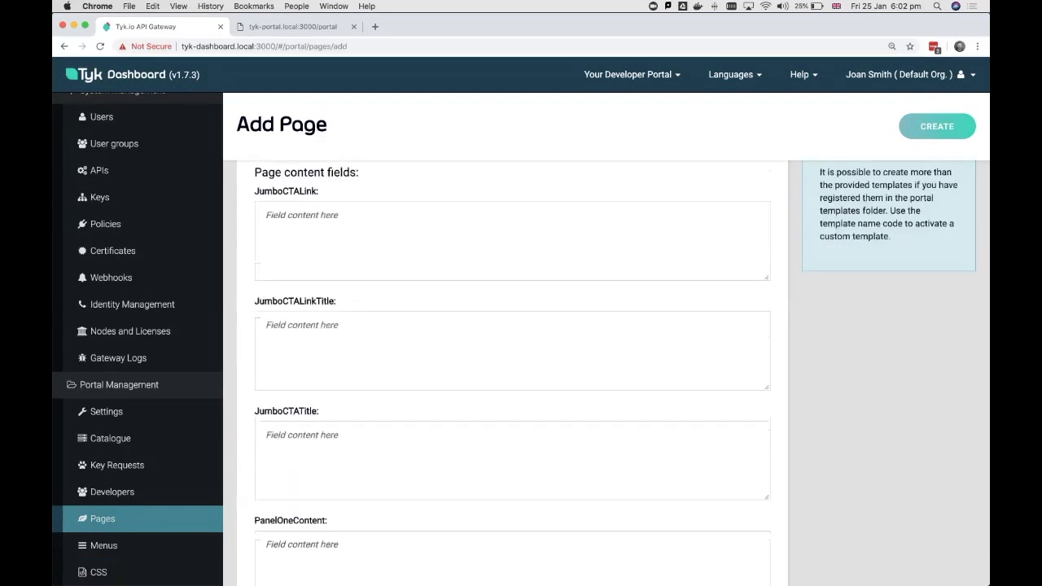
{"action": "type", "text": "Hello, world!"}
{"action": "left_click", "coordinate": [937, 127]}
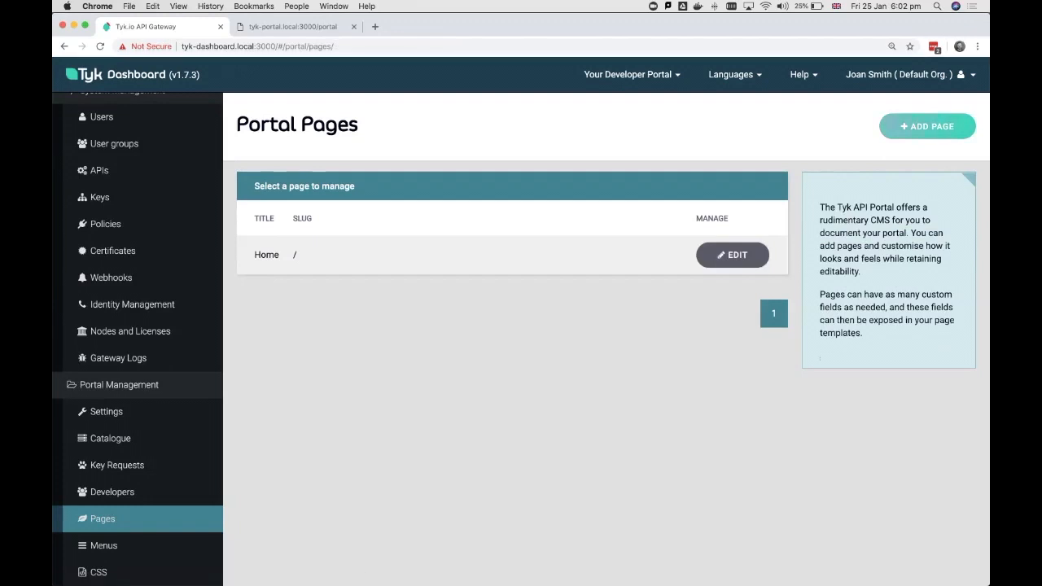
{"action": "left_click", "coordinate": [639, 74]}
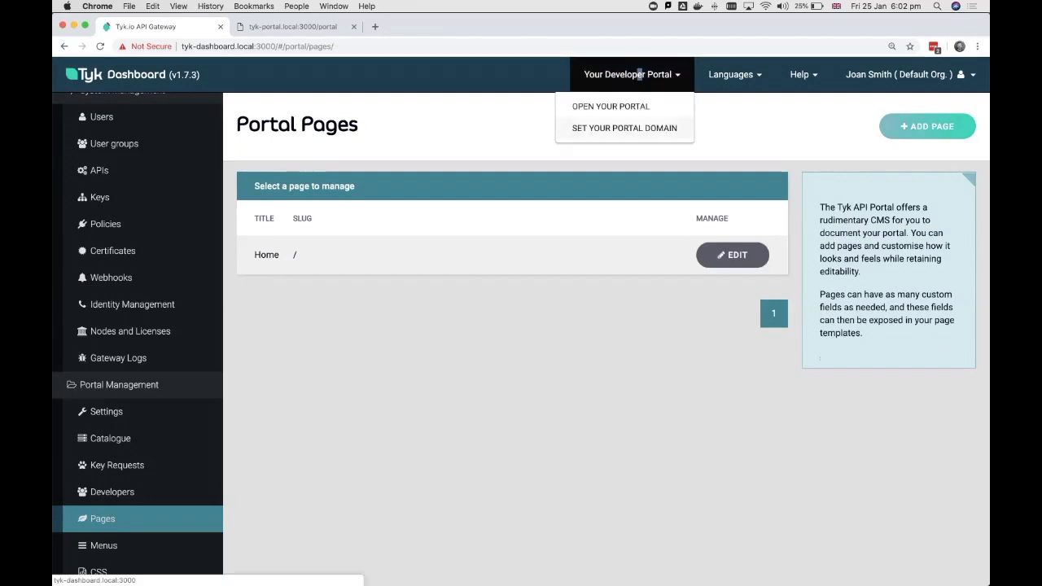
{"action": "left_click", "coordinate": [624, 128]}
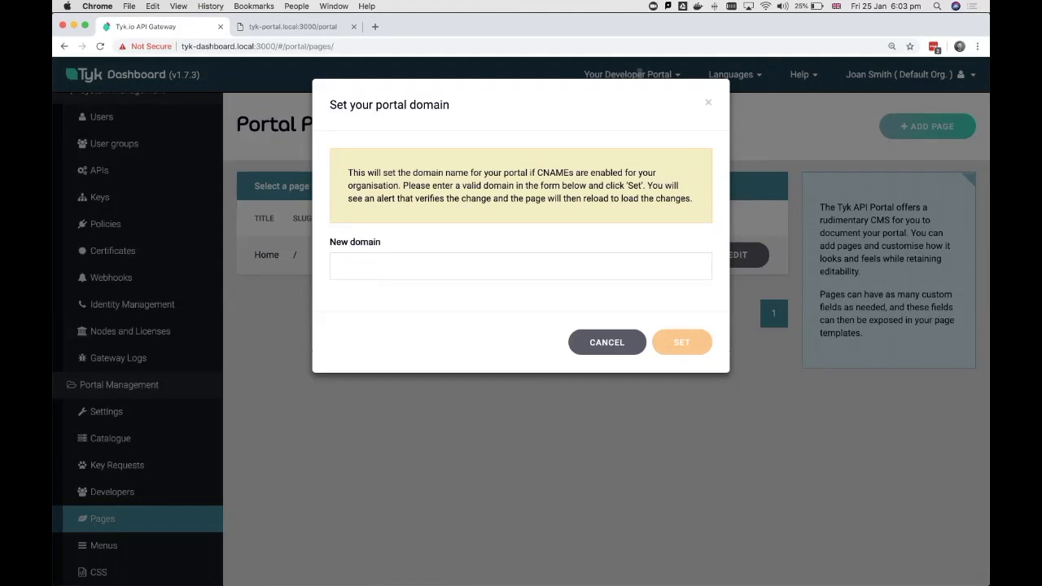
{"action": "left_click", "coordinate": [280, 27]}
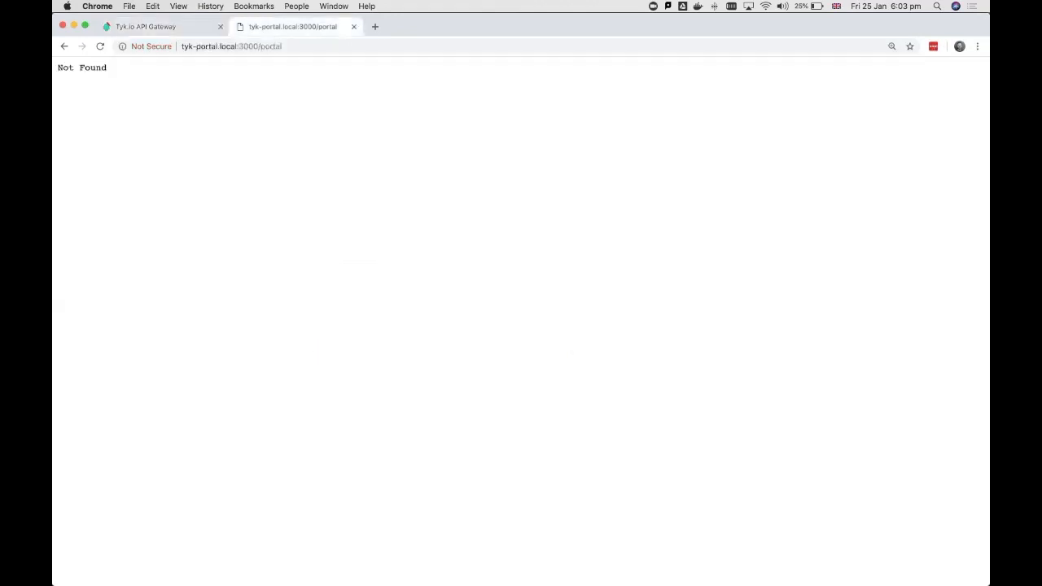
{"action": "left_click", "coordinate": [184, 46]}
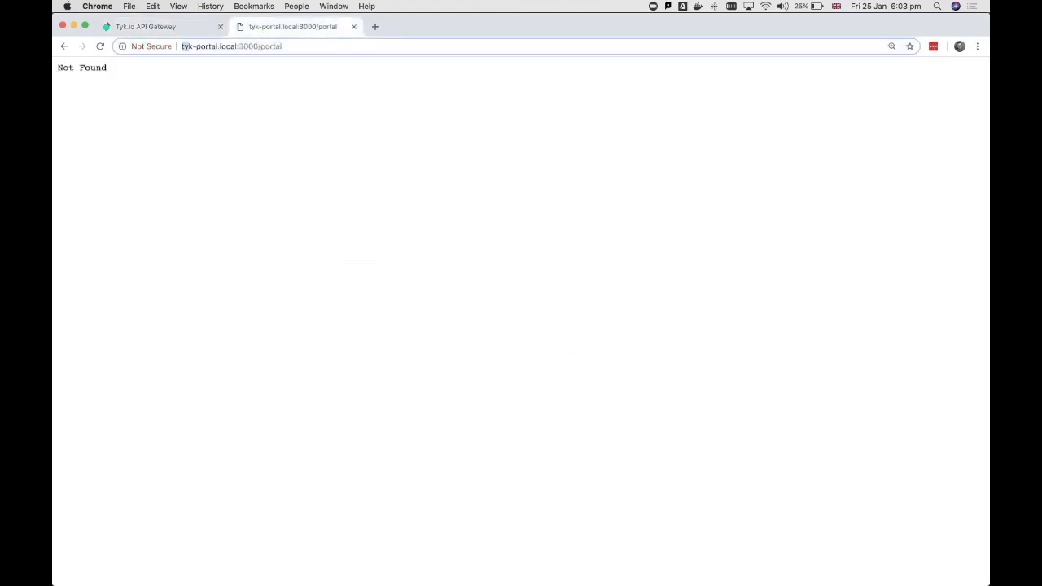
{"action": "left_click_drag", "start_coordinate": [186, 46], "coordinate": [258, 46]}
{"action": "key", "text": "super+c"}
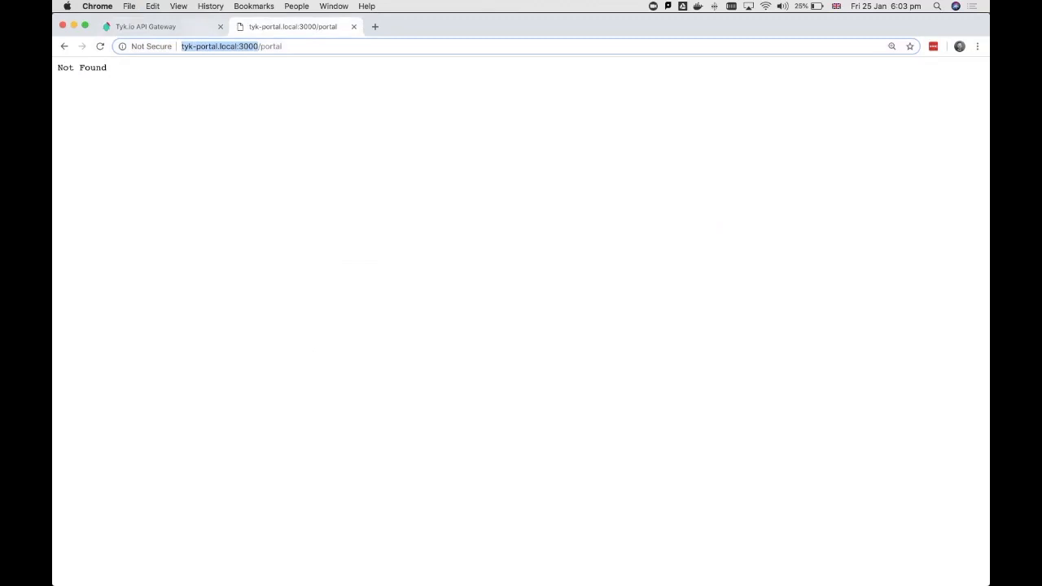
{"action": "left_click", "coordinate": [146, 26]}
{"action": "key", "text": "super+v"}
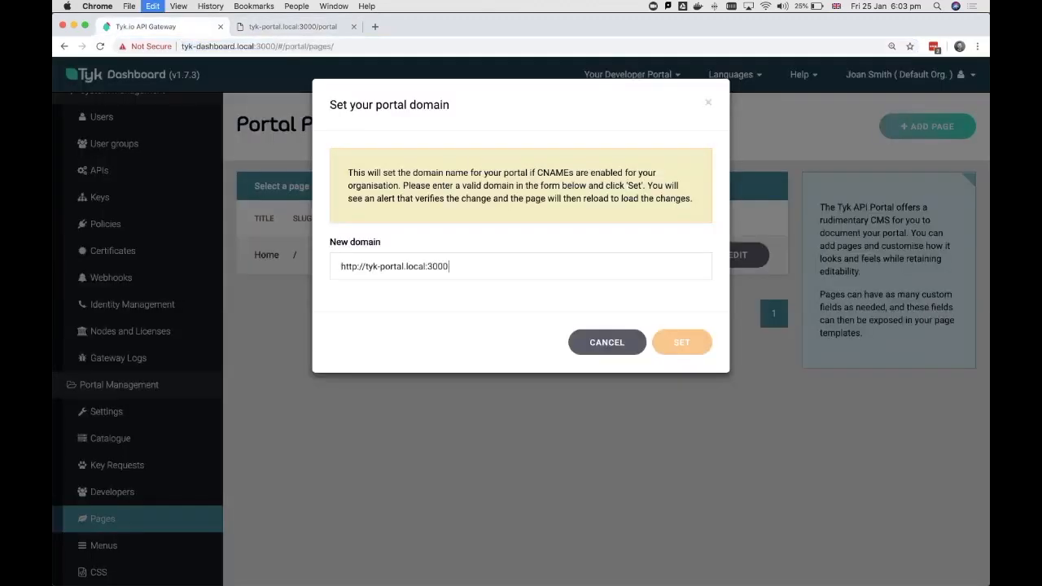
{"action": "left_click_drag", "start_coordinate": [366, 266], "coordinate": [340, 266]}
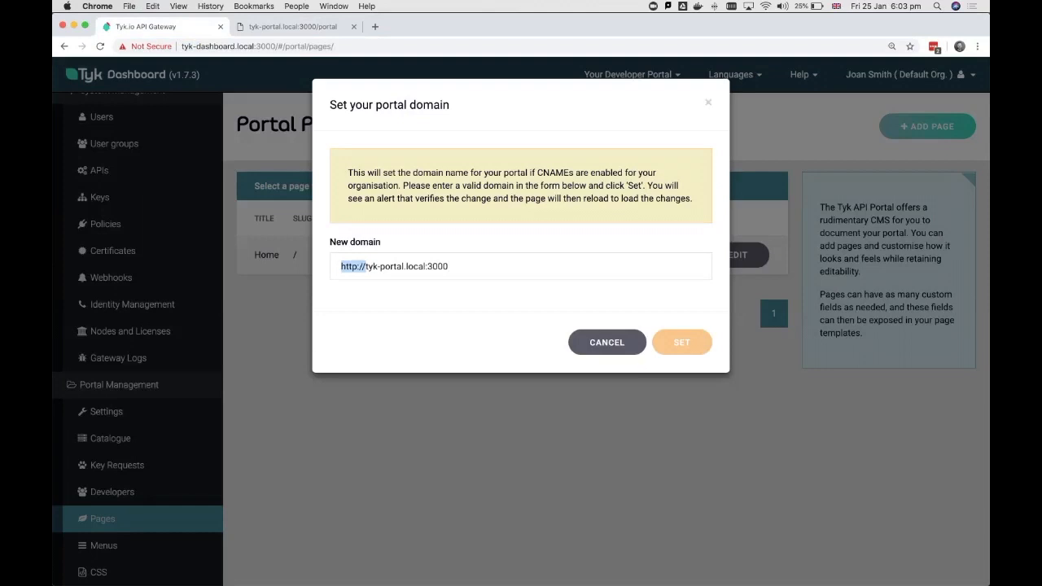
{"action": "key", "text": "BackSpace"}
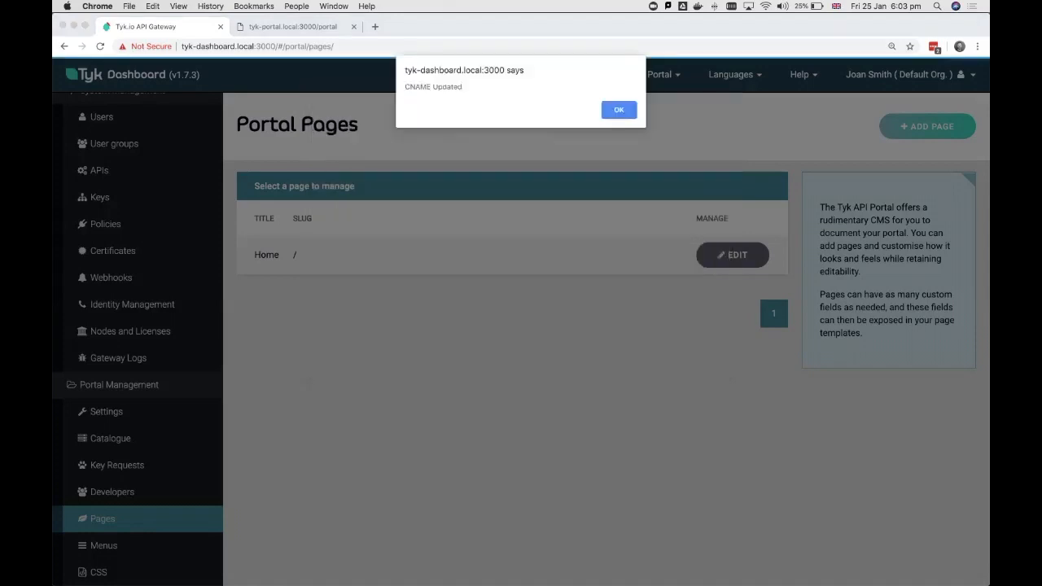
{"action": "key", "text": "Return"}
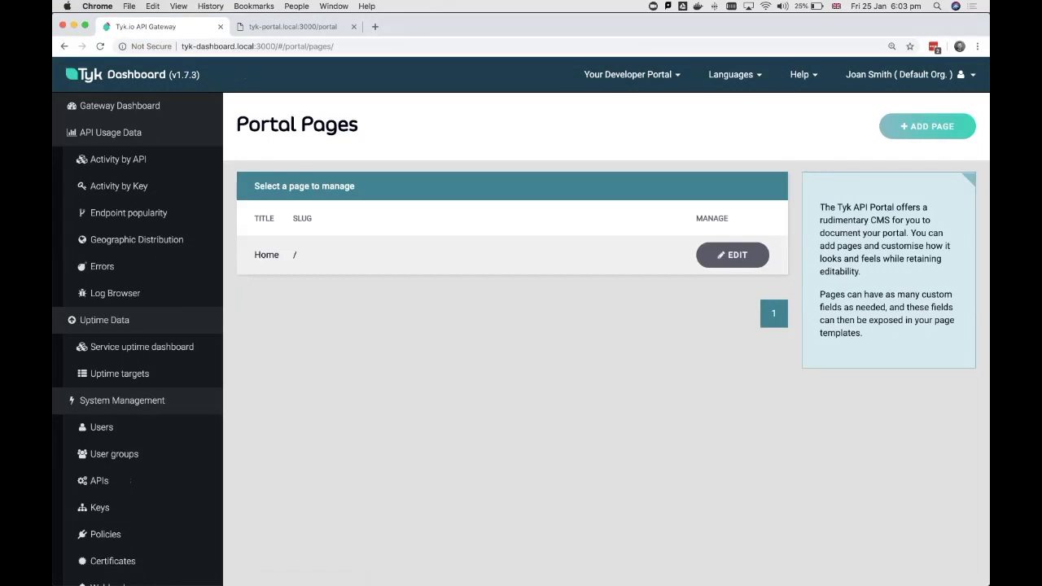
- Switch to iTerm2, list the running Docker containers and restart the tyk_dashboard container using its ID prefix e1b
{"action": "key", "text": "super+Tab"}
{"action": "key", "text": "super+Tab"}
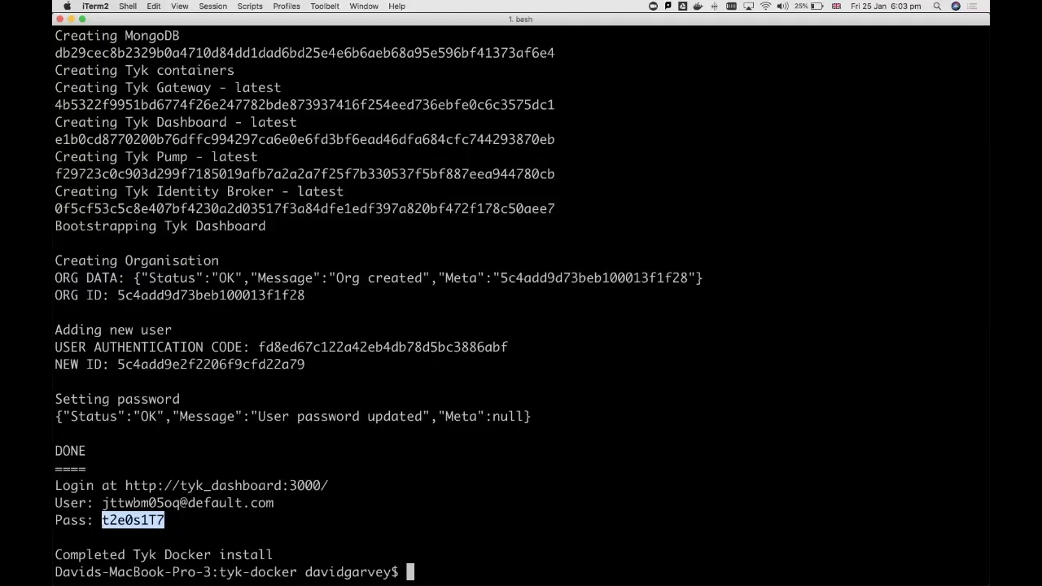
{"action": "type", "text": "docker ps"}
{"action": "key", "text": "Return"}
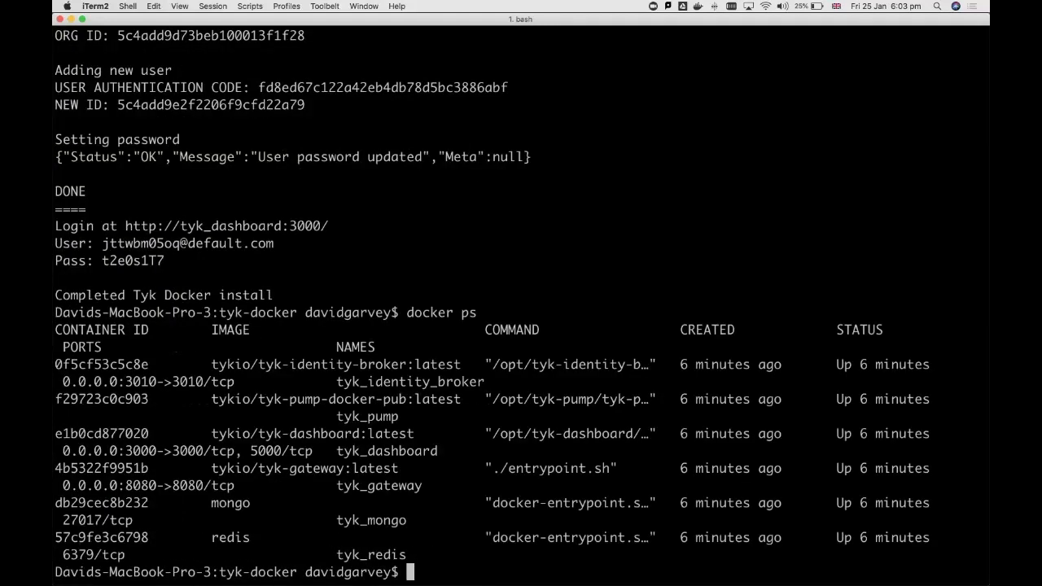
{"action": "type", "text": "docker restart e1b"}
{"action": "key", "text": "Return"}
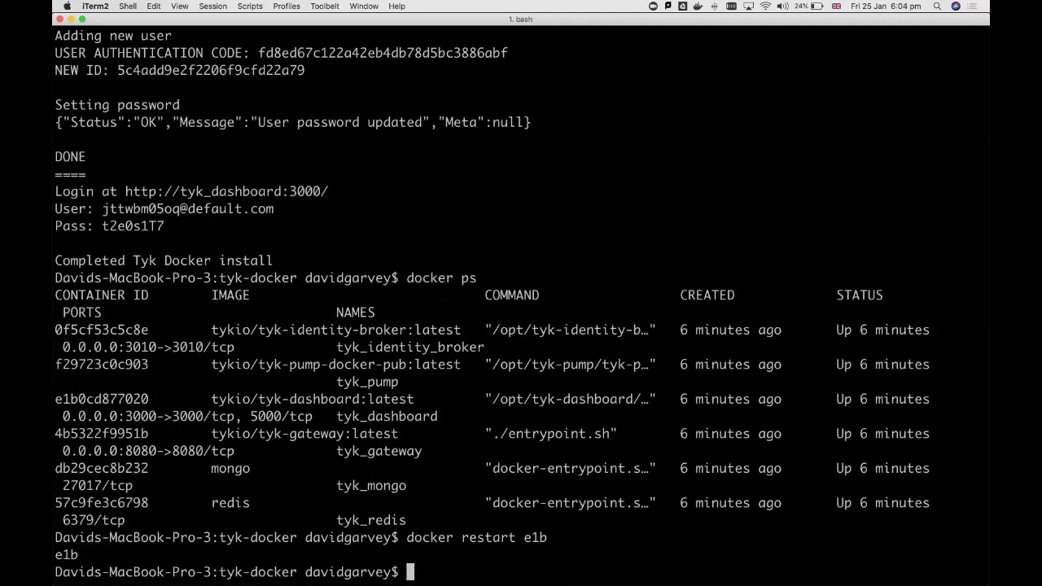
- Switch to Chrome, reload tyk-portal.local:3000/portal to check the portal home page and its address, and return to the Tyk Dashboard
{"action": "key", "text": "super+Tab"}
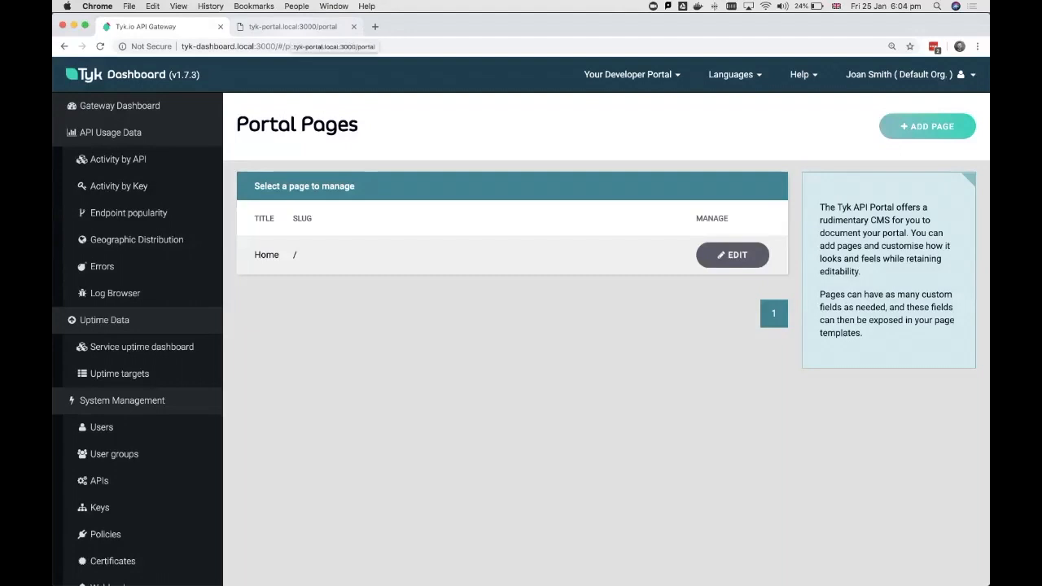
{"action": "left_click", "coordinate": [293, 26]}
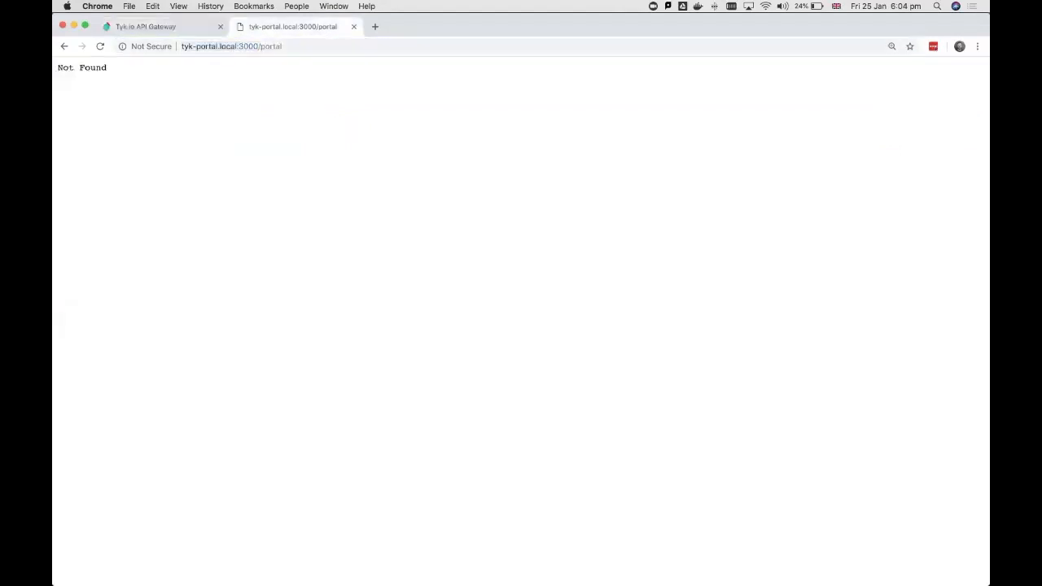
{"action": "key", "text": "super+r"}
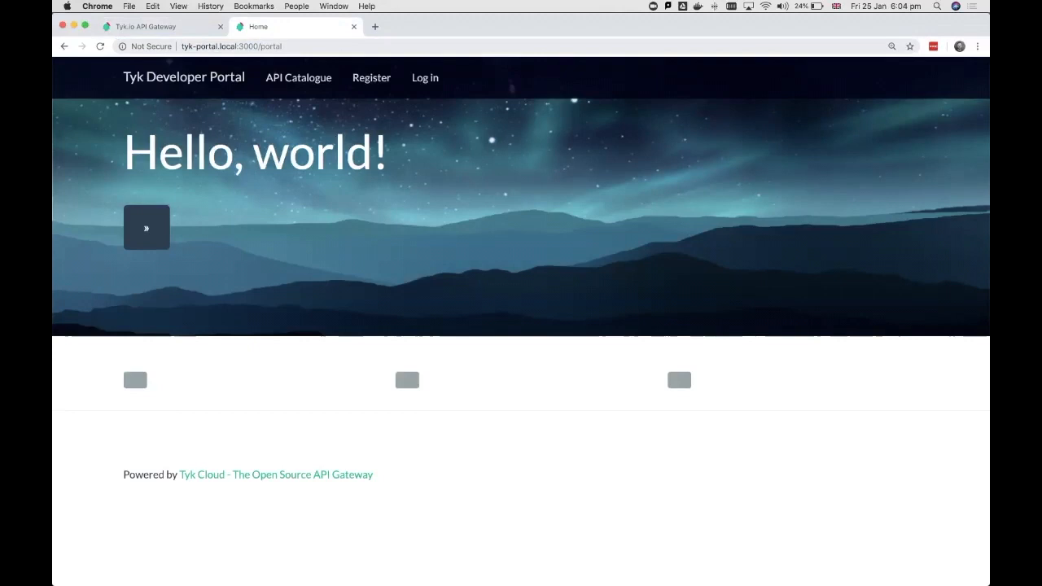
{"action": "left_click_drag", "start_coordinate": [181, 46], "coordinate": [258, 46]}
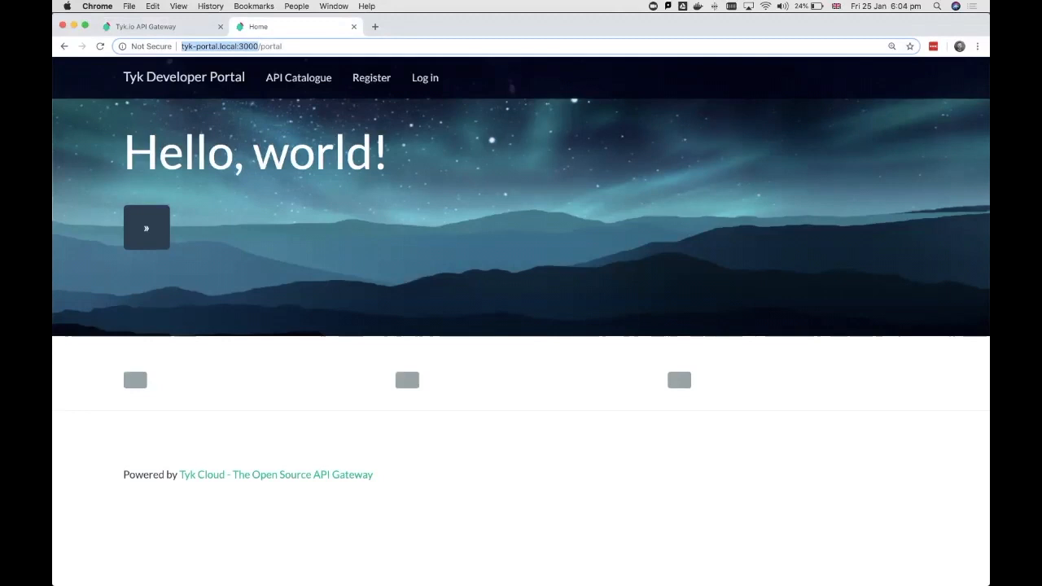
{"action": "left_click_drag", "start_coordinate": [258, 45], "coordinate": [282, 45]}
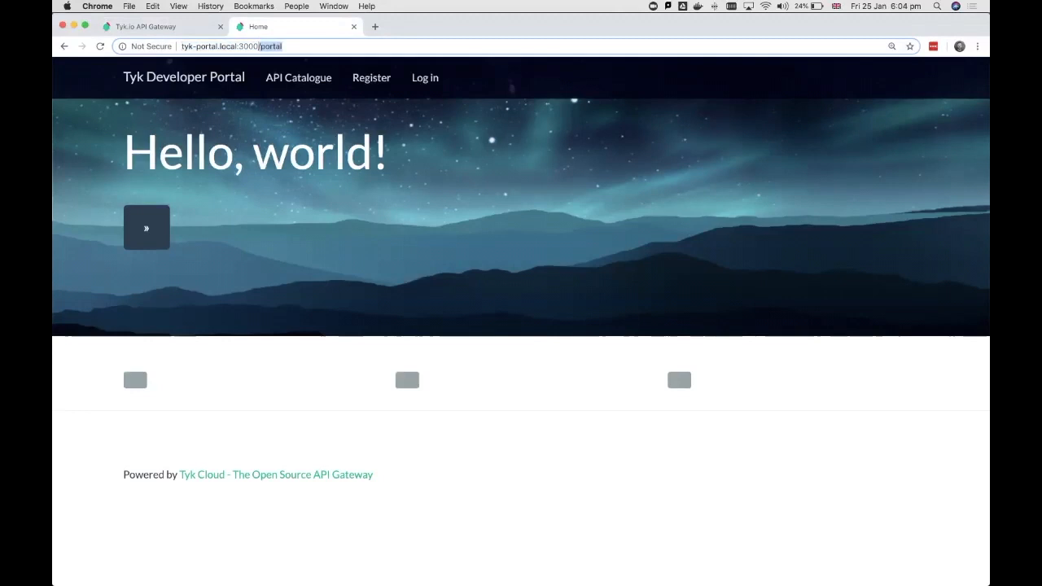
{"action": "key", "text": "Right"}
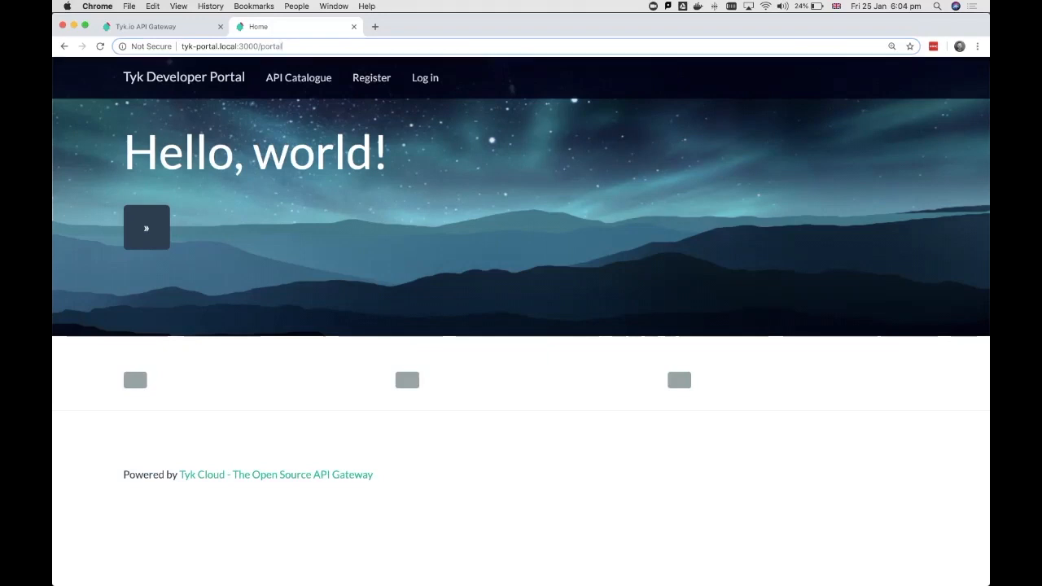
{"action": "left_click", "coordinate": [175, 27]}
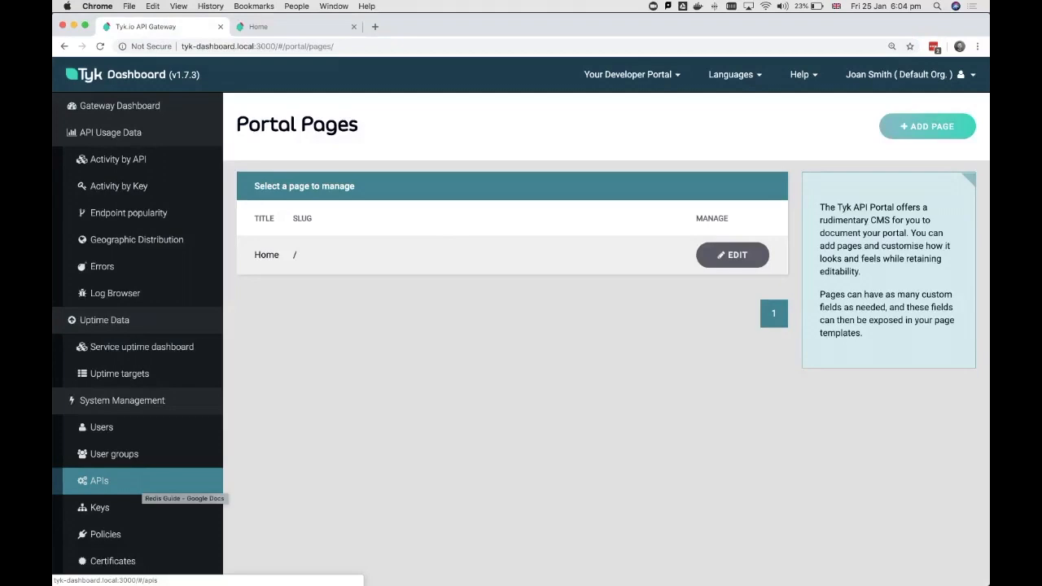